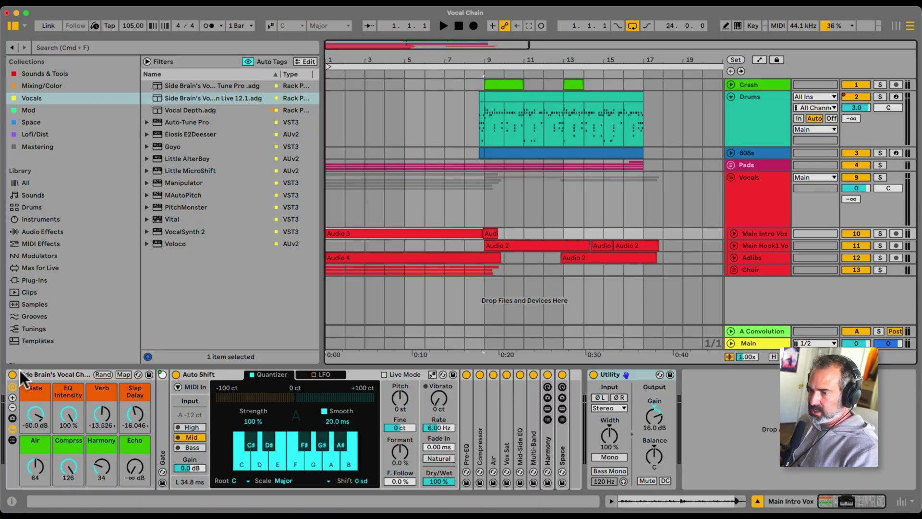
Step: Bypass the vocal chain rack, then expand and solo the Main Intro Vox track
left_click(13, 374)
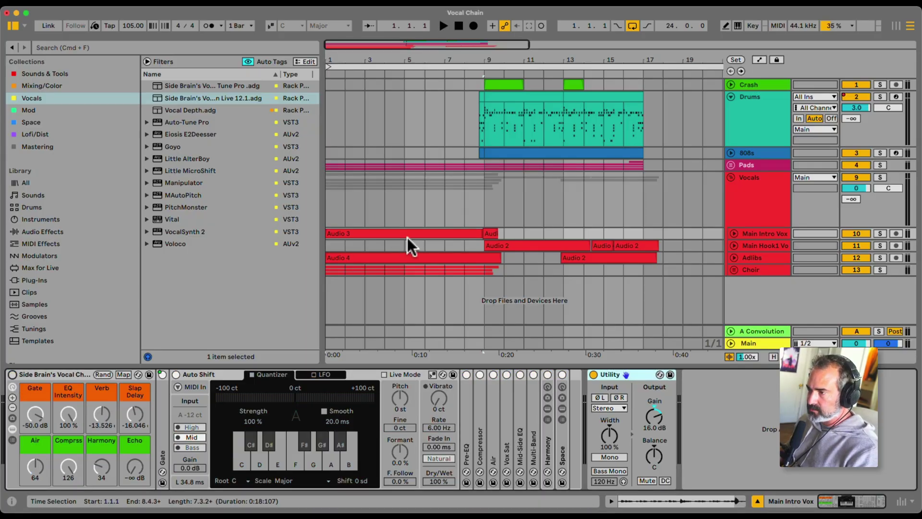
left_click(734, 234)
left_click(880, 234)
scroll(488, 235, "down", 2)
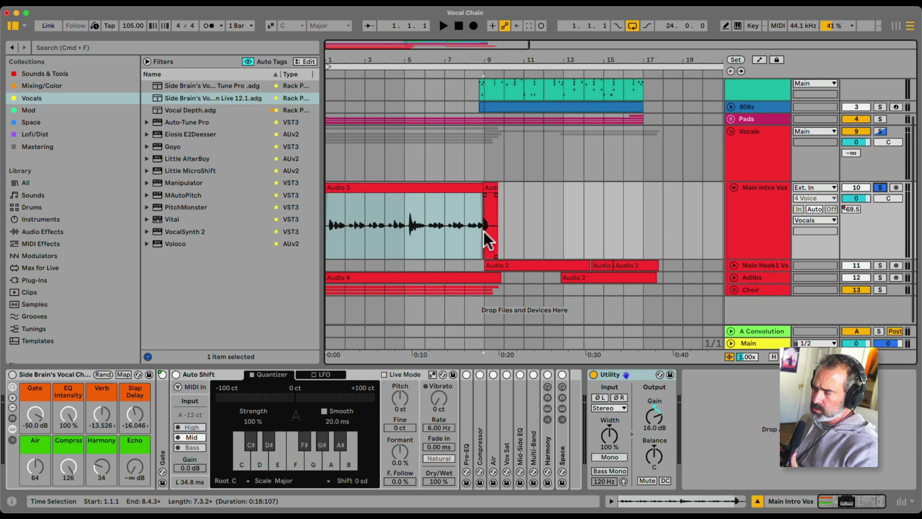
Step: Play the dry Audio 3 clip on Main Intro Vox, then switch the vocal chain rack back on
left_click(414, 188)
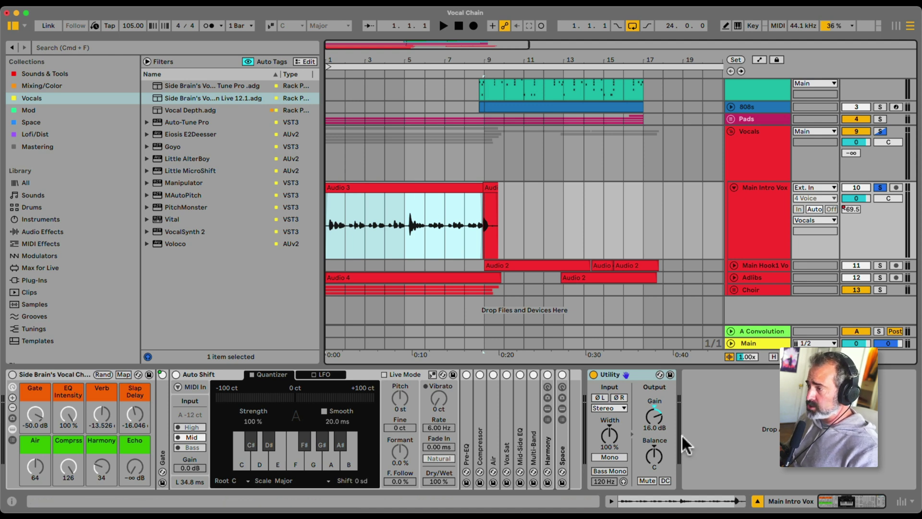
left_click(622, 380)
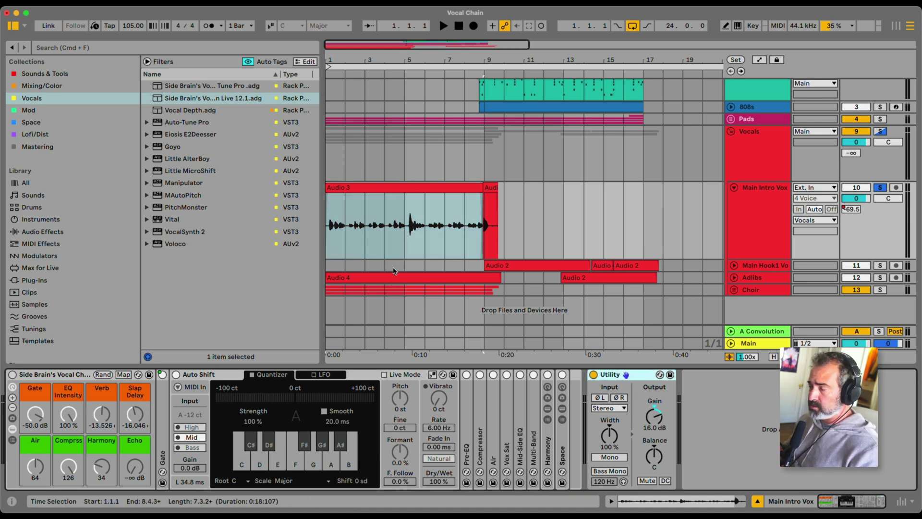
left_click(384, 188)
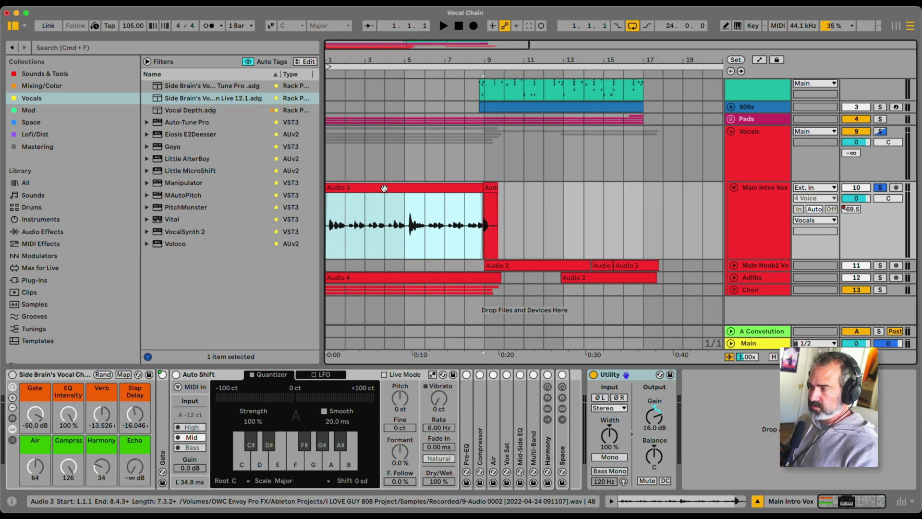
key("space")
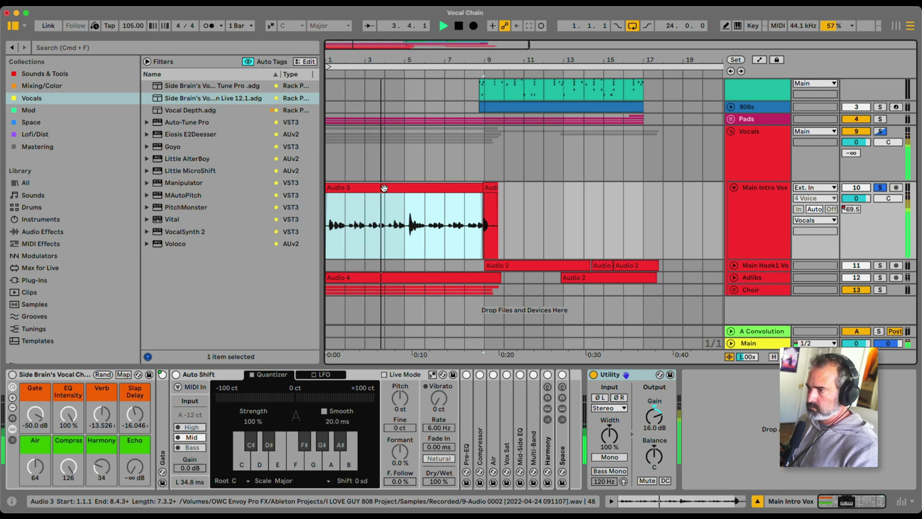
key("space")
left_click(606, 374)
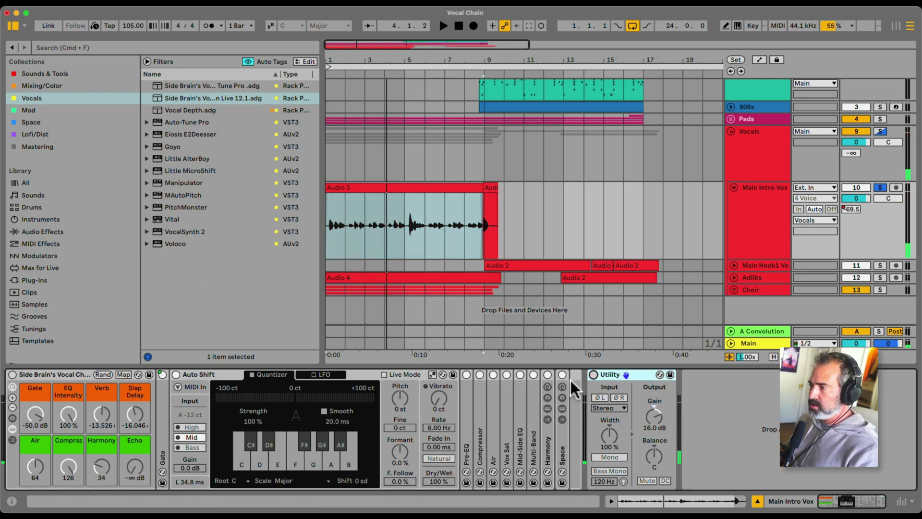
left_click(12, 374)
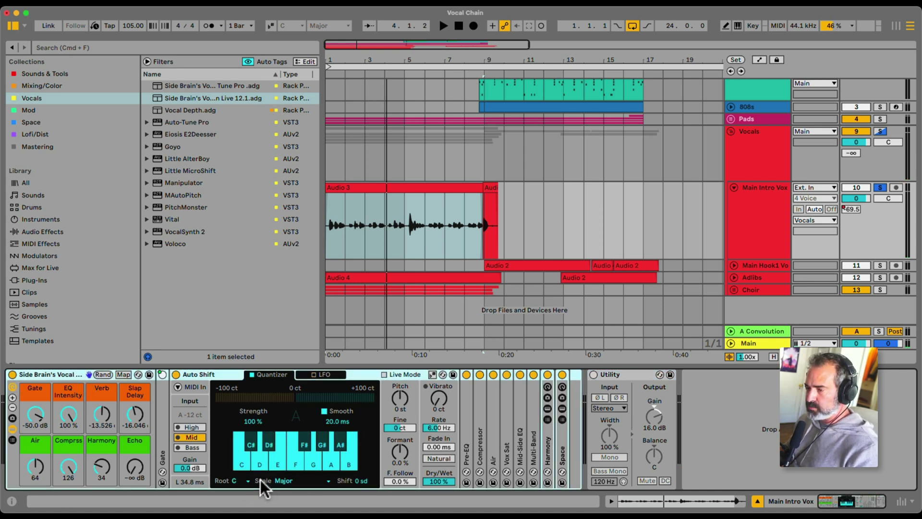
left_click(245, 482)
left_click(248, 482)
left_click(280, 481)
left_click(278, 482)
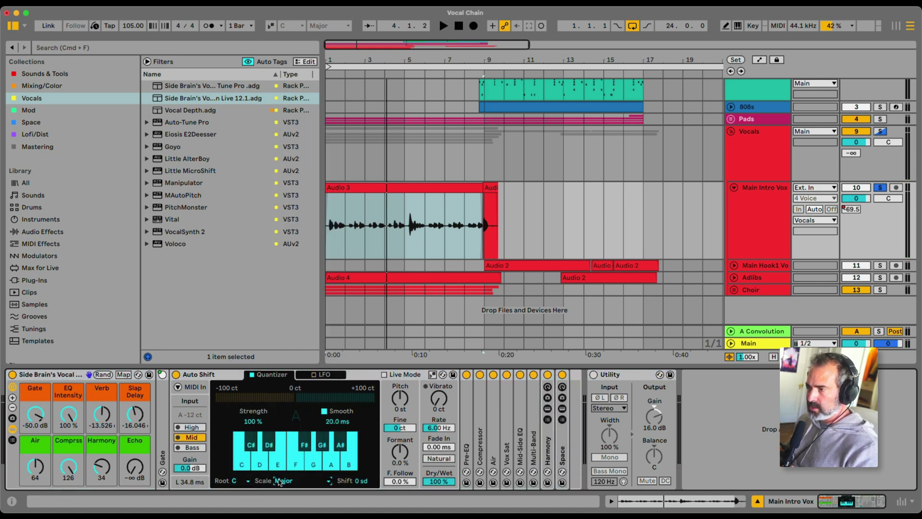
left_click(280, 482)
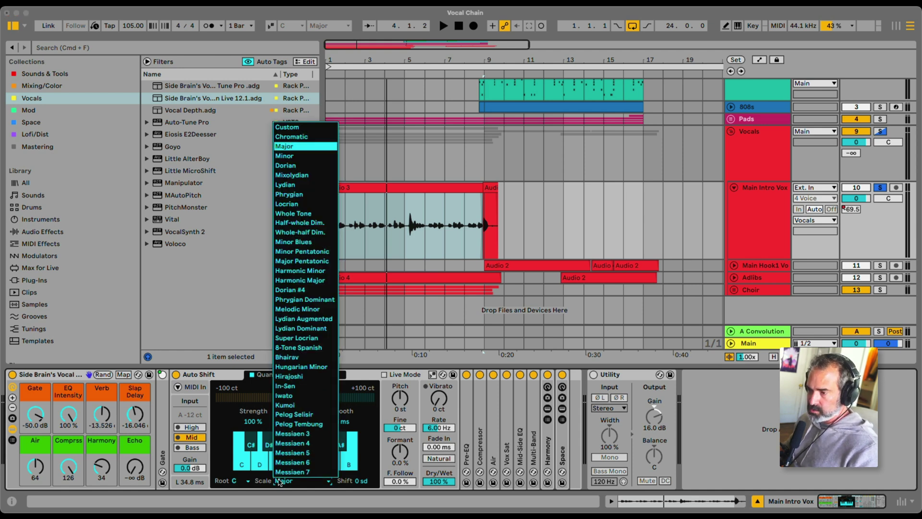
left_click(280, 482)
left_click(246, 482)
left_click(246, 482)
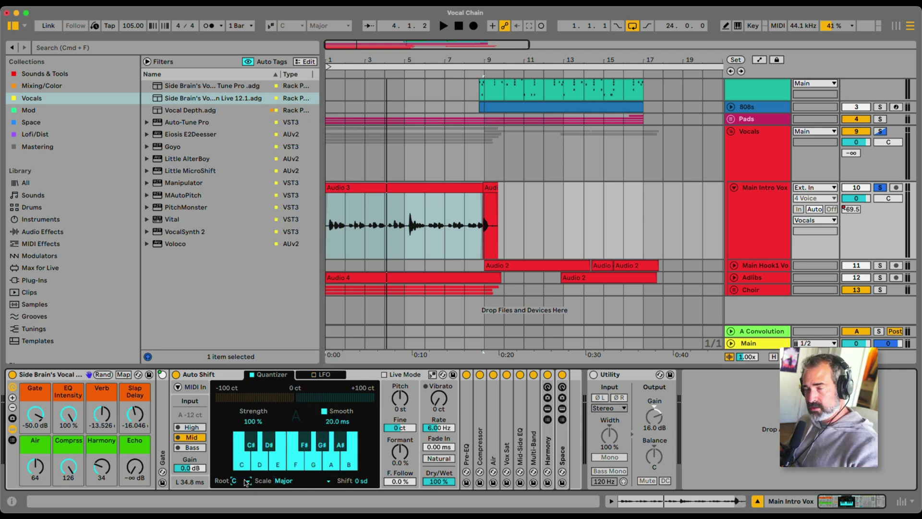
key("space")
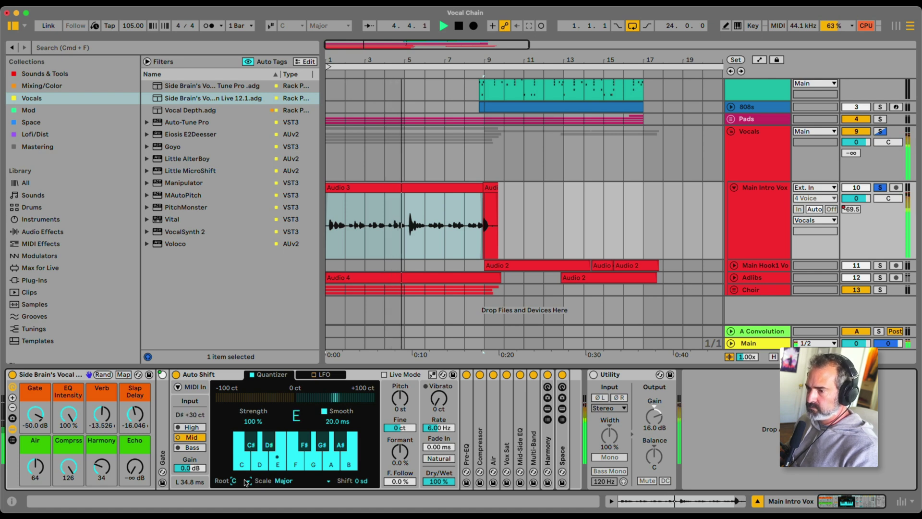
key("space")
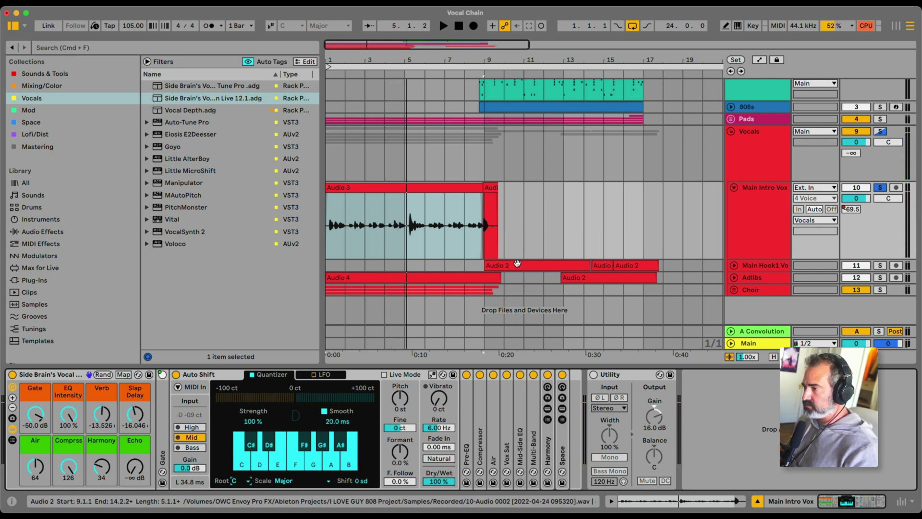
Step: Solo Main Hook1 Vox and copy Main Intro Vox's Utility device onto it
left_click(516, 263)
left_click(734, 265)
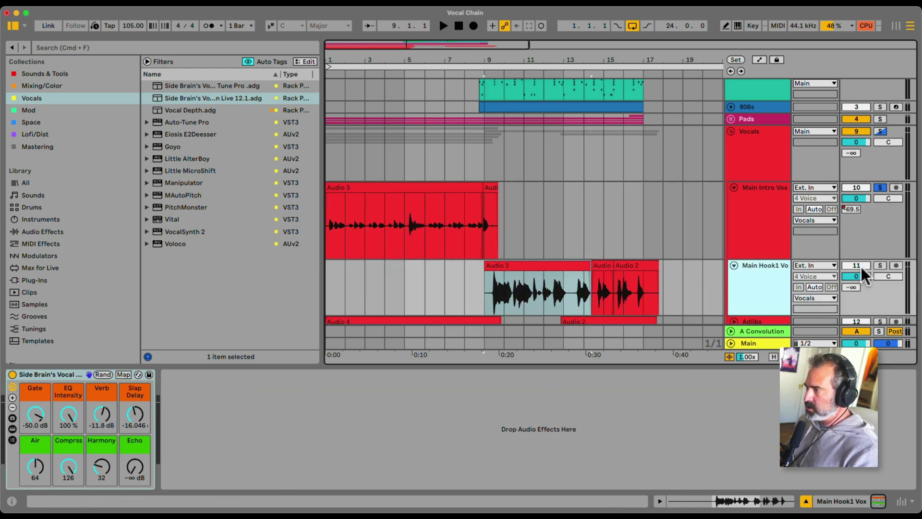
left_click(879, 265)
left_click(768, 237)
left_click_drag(622, 375, 751, 301)
Step: Play the hook from bar 9 with Utility on and the vocal chain rack bypassed
left_click(168, 375)
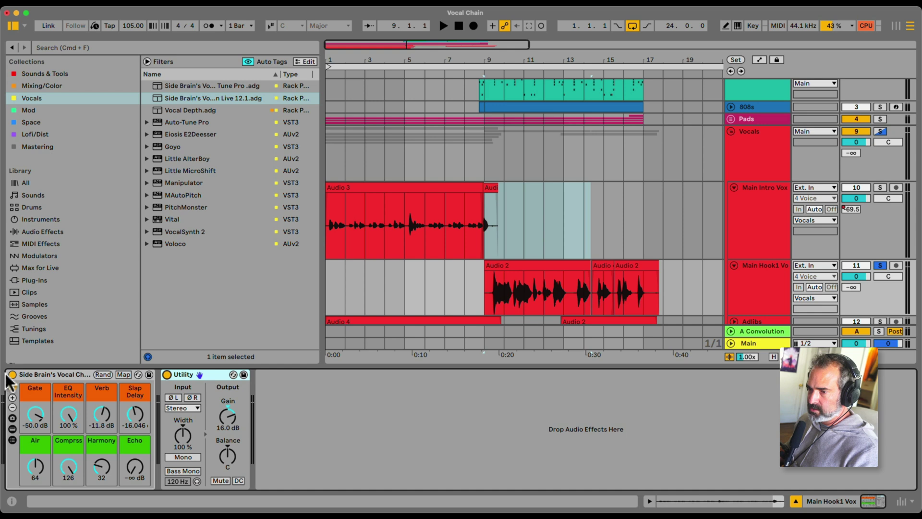
left_click(12, 374)
left_click(567, 275)
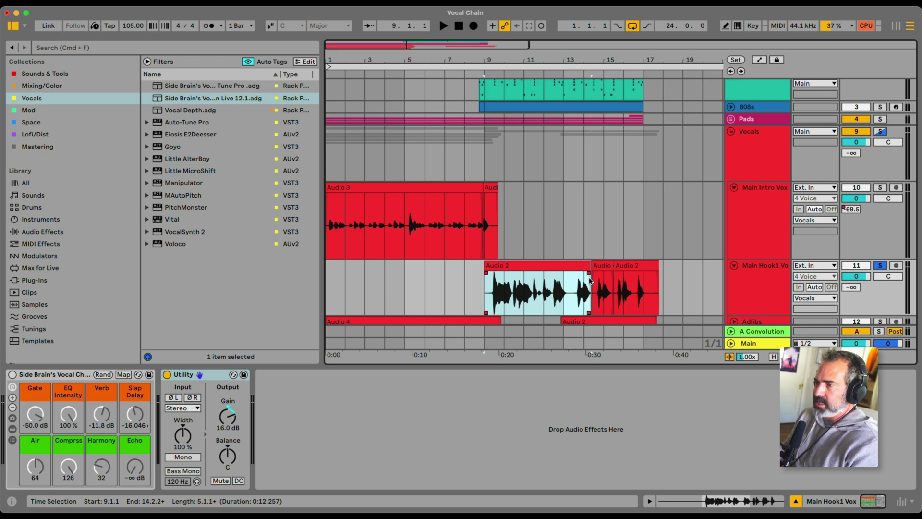
key("space")
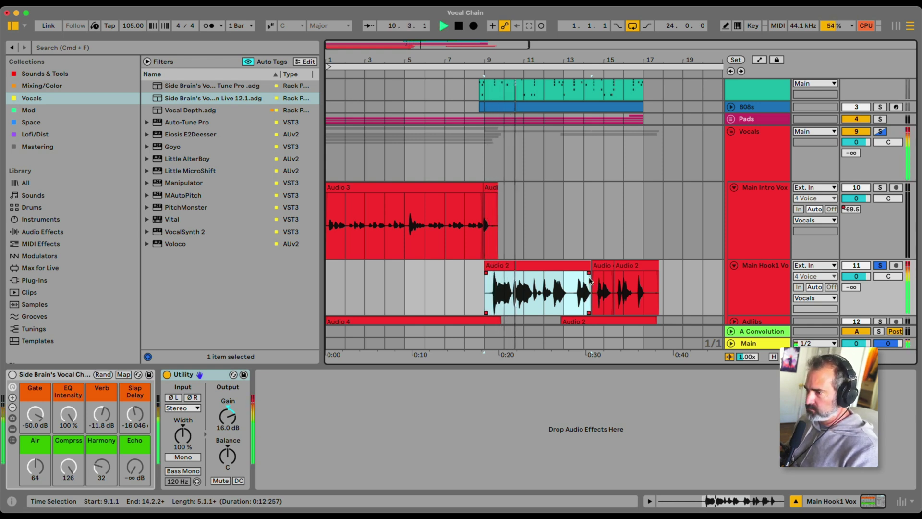
key("space")
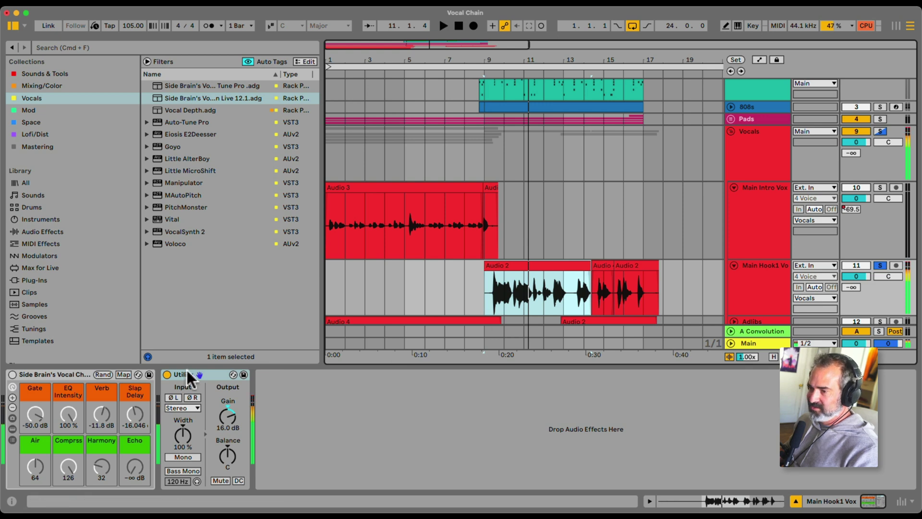
Step: Replay the hook with Utility off and the rack active, then return to song start
left_click(167, 375)
left_click(13, 375)
key("space")
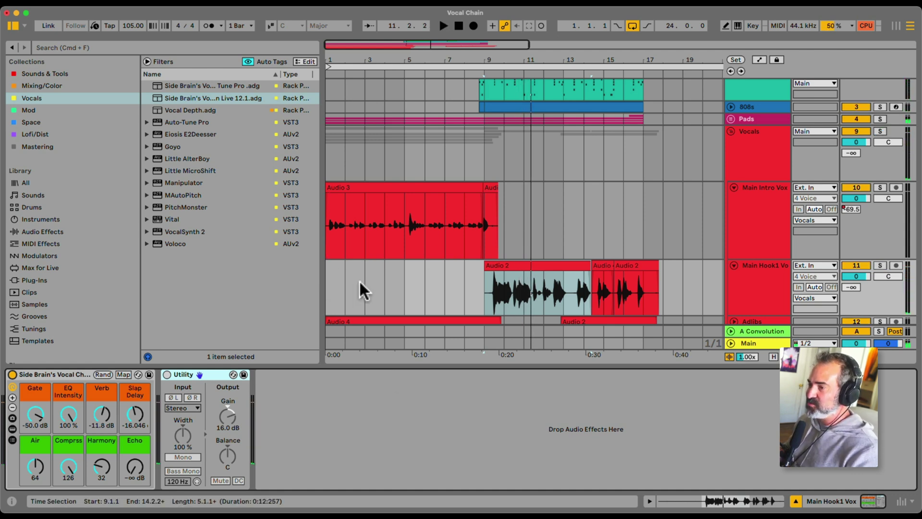
left_click(331, 285)
Step: Select Main Intro Vox's Audio 3 clip and expand the Gate device, showing its -50.0 dB threshold
scroll(410, 263, "down", 2)
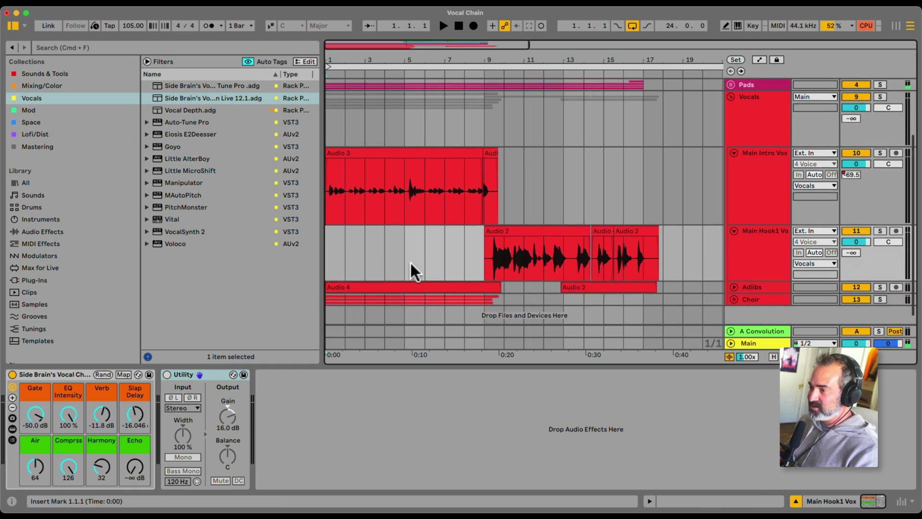
left_click(749, 196)
left_click(360, 161)
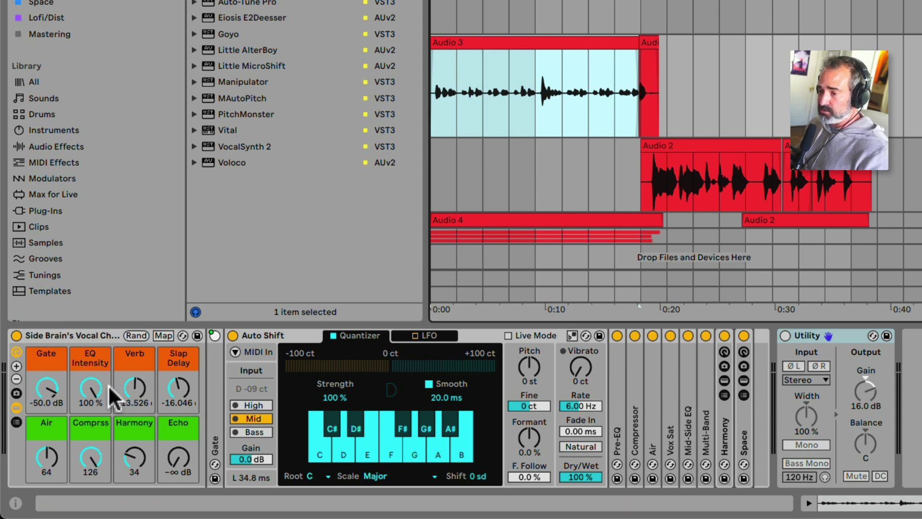
double_click(214, 391)
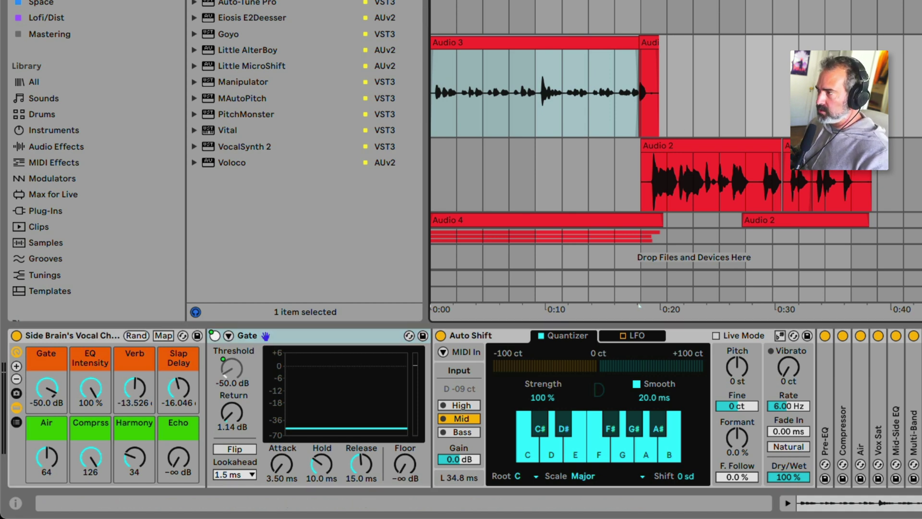
Step: Play the intro clip, set the Gate macro to -48.5 dB, and fold the Gate device
left_click(442, 40)
key("space")
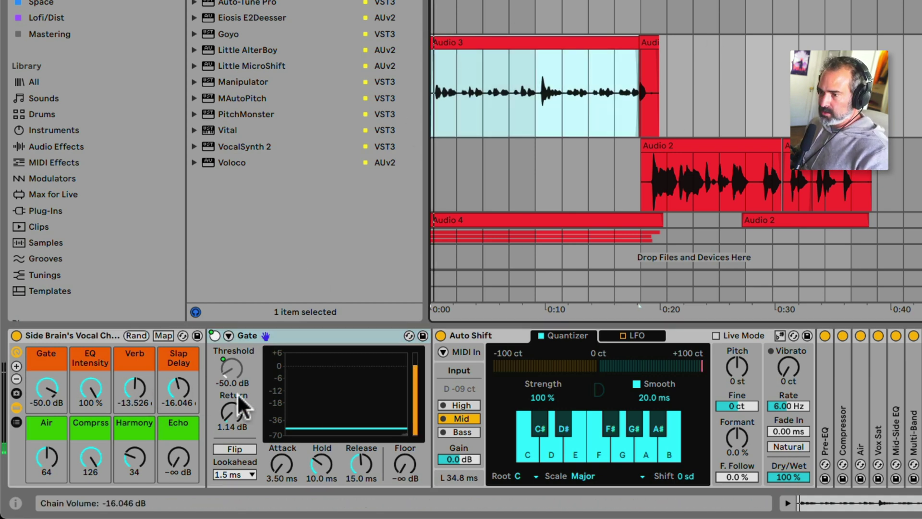
mouse_move(47, 388)
left_mouse_down()
mouse_move(47, 370)
mouse_move(47, 387)
left_mouse_up()
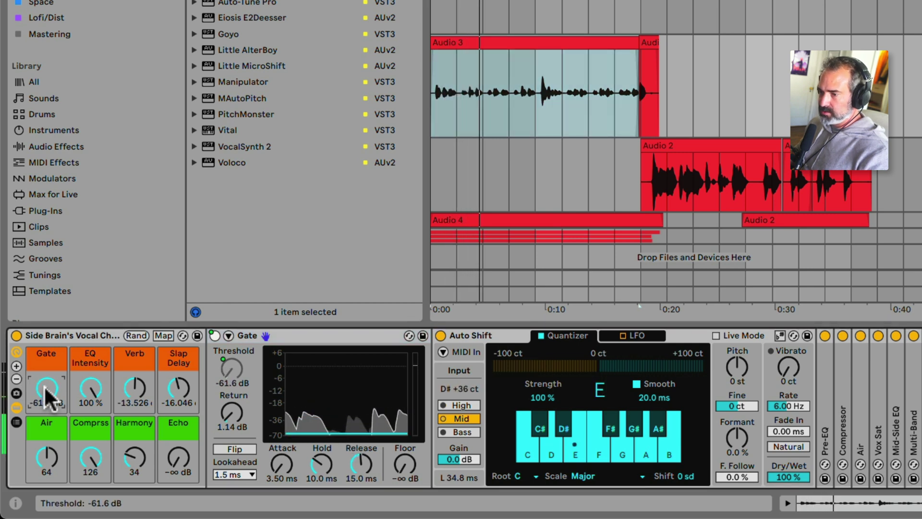
double_click(321, 337)
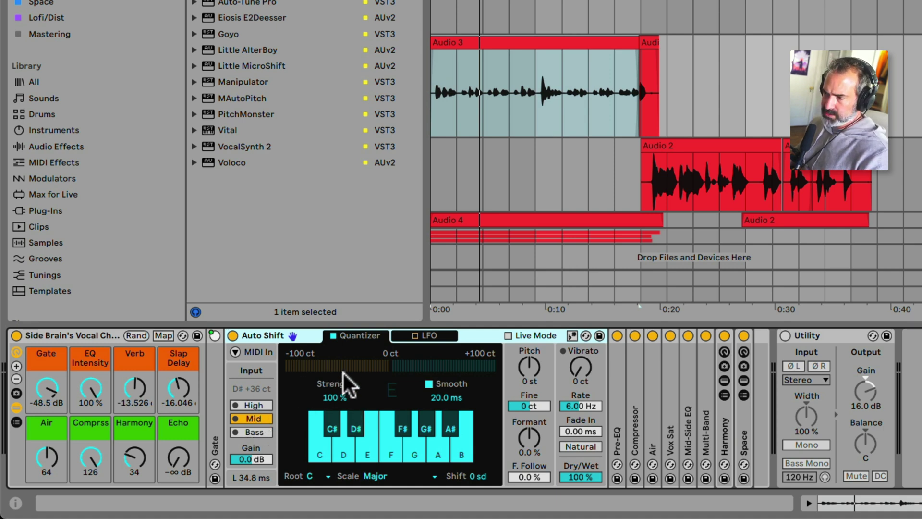
Step: Check Auto Shift's 20.0 ms Smooth time and unfold the Pre-EQ, Compressor and Air devices
left_click(448, 397)
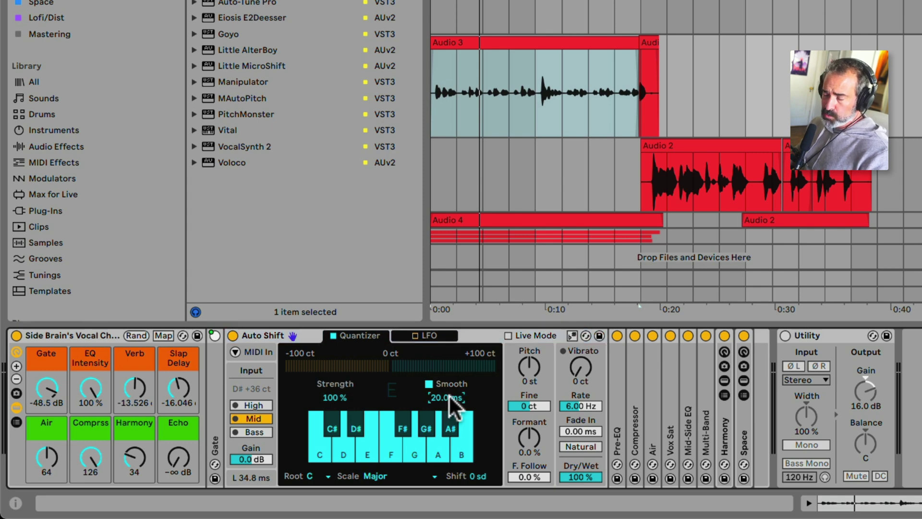
double_click(613, 371)
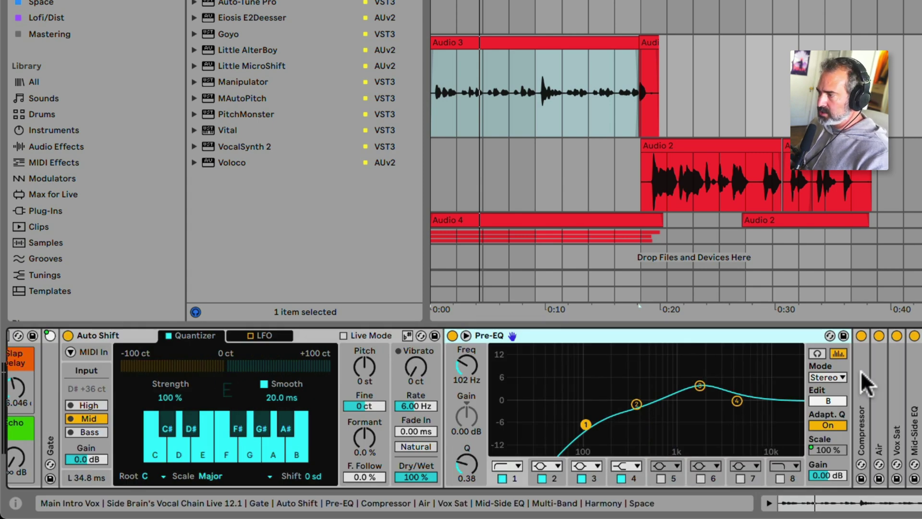
double_click(861, 370)
double_click(880, 367)
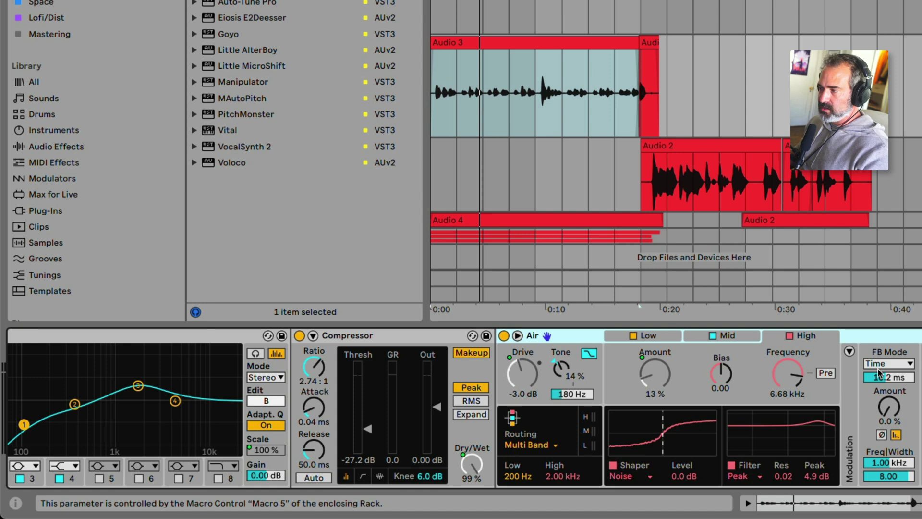
Step: Review Vox Sat and Mid-Side EQ in turn, then show the Harmony rack's chain list
double_click(856, 333)
double_click(528, 411)
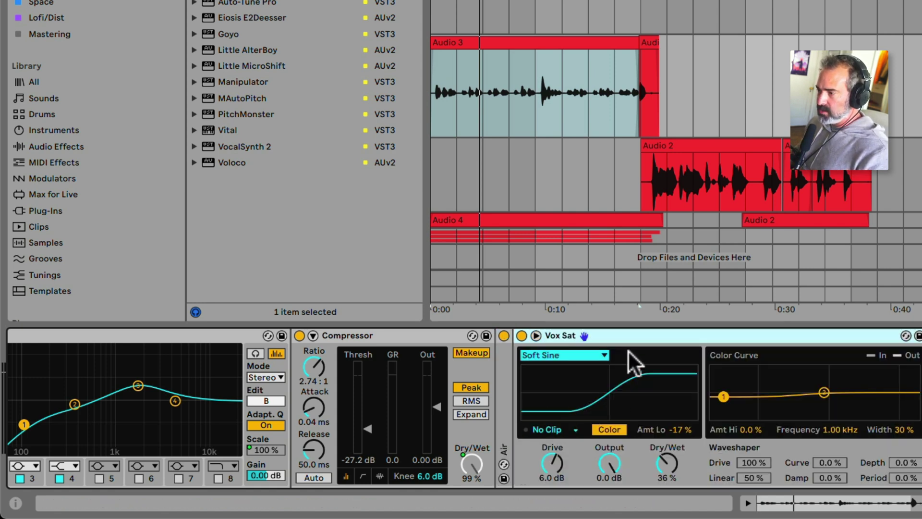
double_click(626, 333)
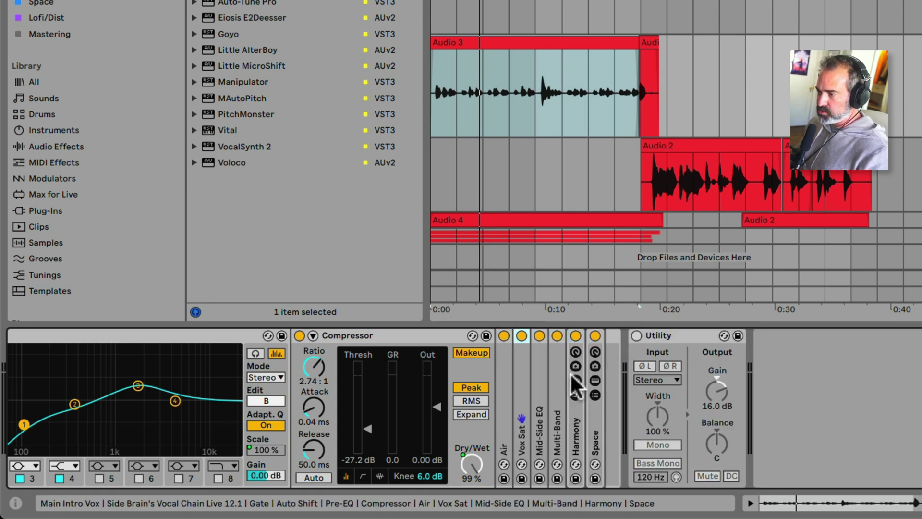
double_click(535, 392)
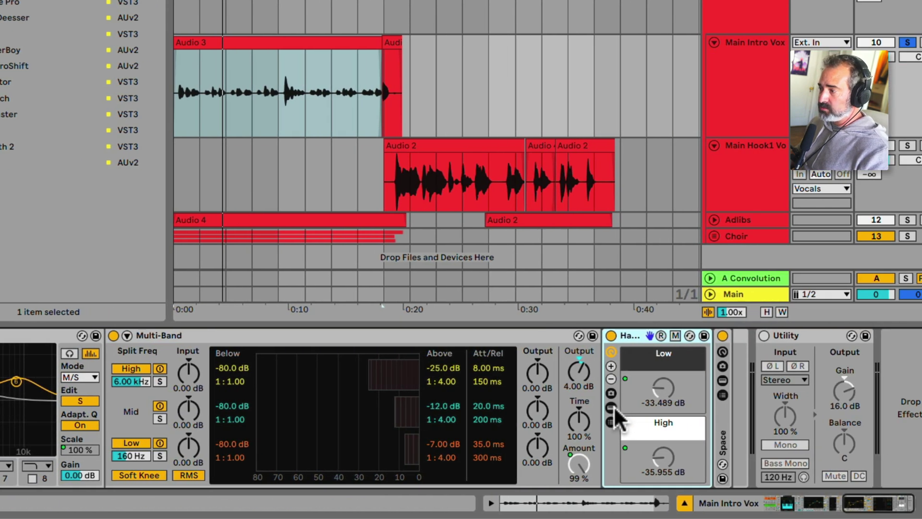
left_click(614, 406)
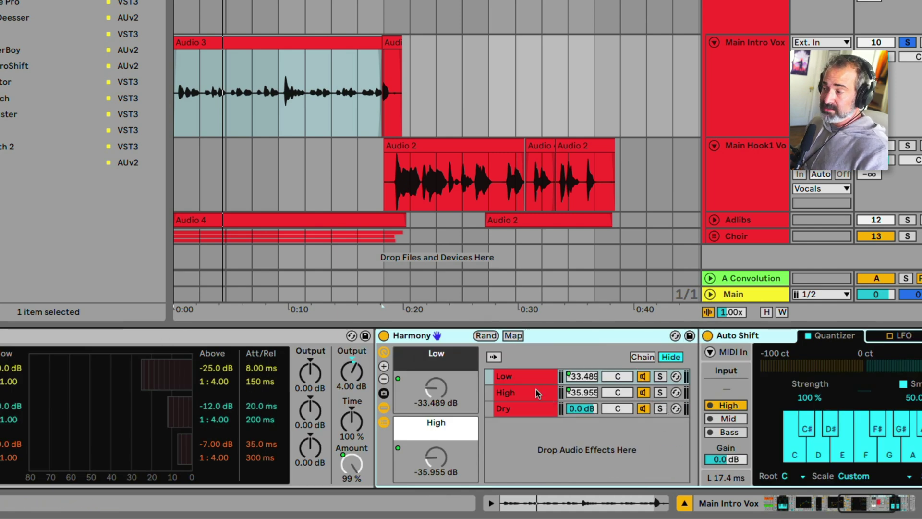
Step: Switch back and forth between the Harmony rack's Low and High chains to audition them
left_click(526, 391)
left_click(362, 372)
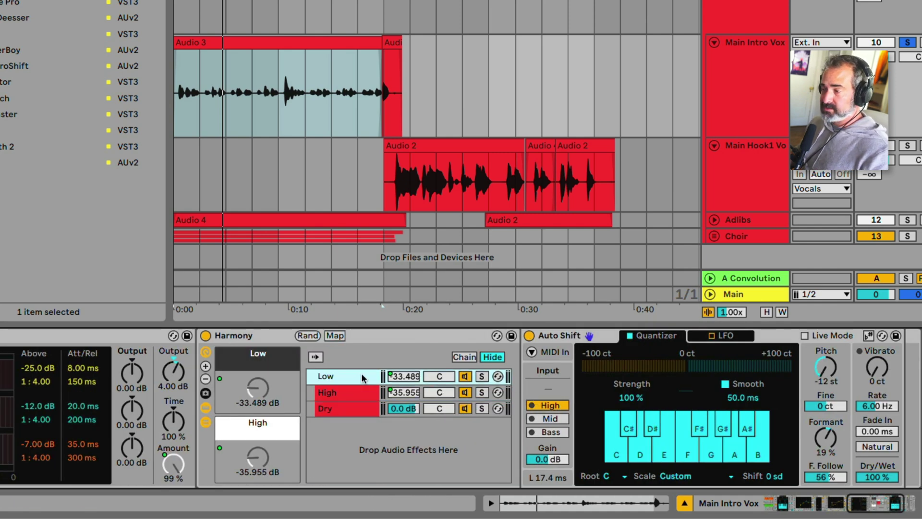
left_click(353, 390)
left_click(356, 374)
left_click(353, 387)
left_click(346, 375)
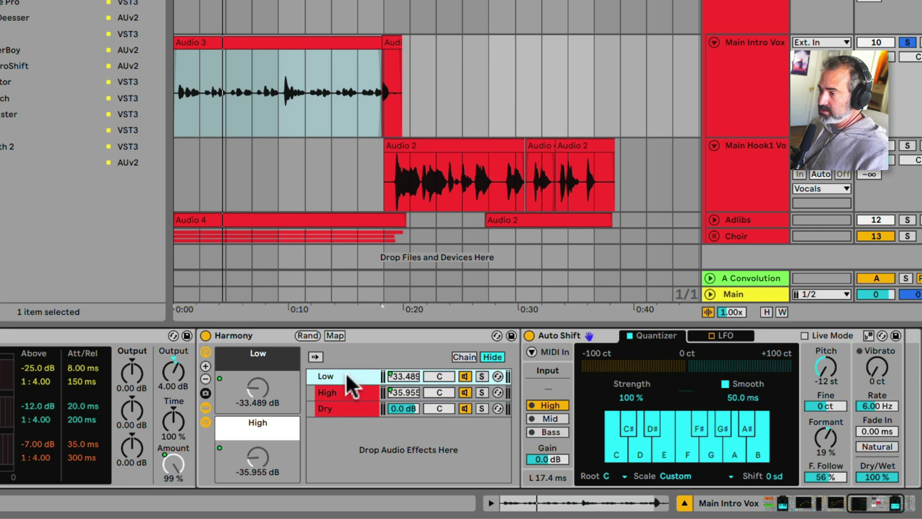
Step: Fold Harmony and Multi-Band, unfold Space, and raise the Echo macro to about -11.6 dB
double_click(243, 336)
scroll(408, 419, "left", 5)
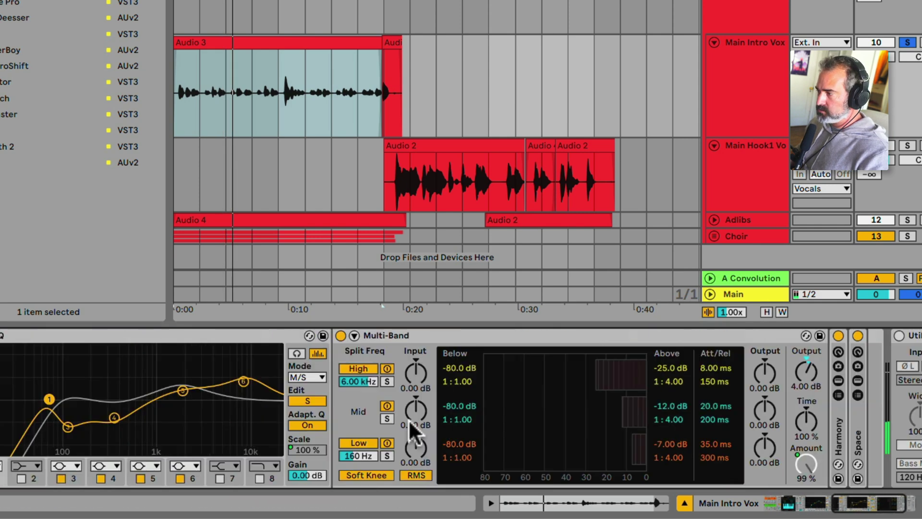
double_click(347, 332)
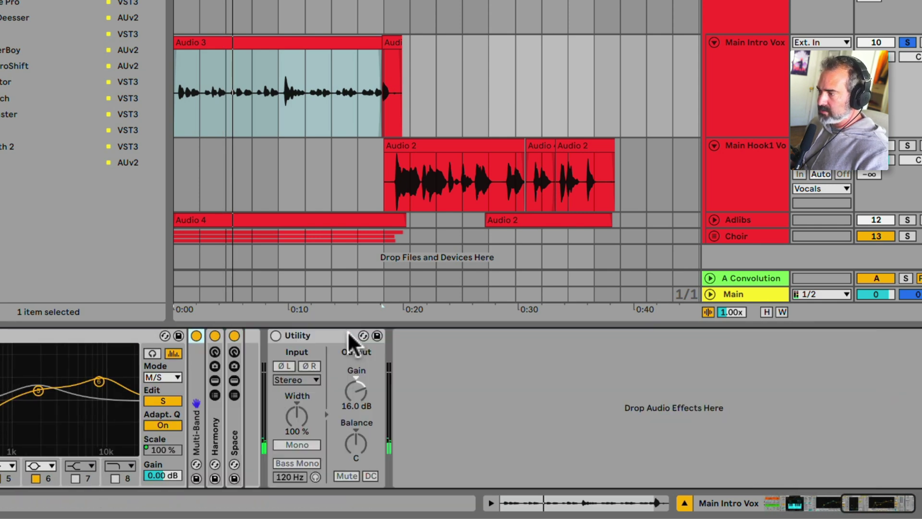
double_click(236, 422)
scroll(280, 381, "left", 10)
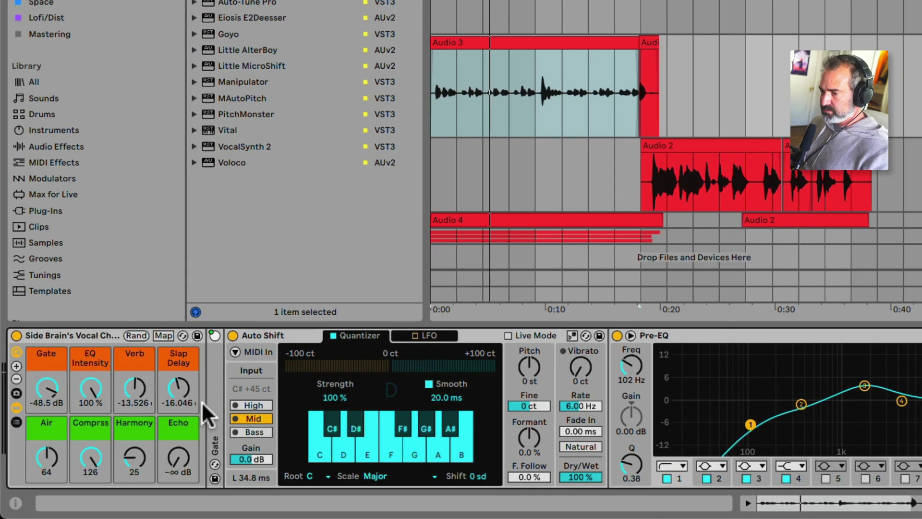
left_click_drag(178, 456, 180, 427)
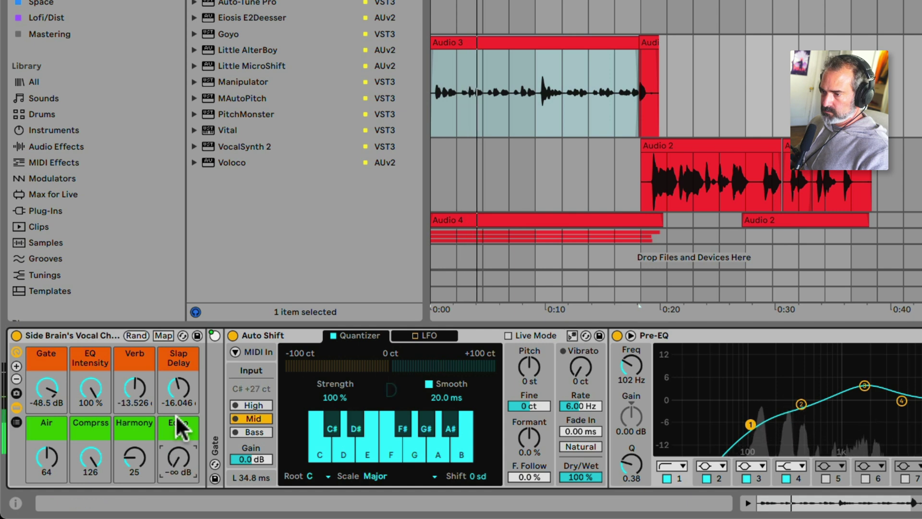
Step: Pull the Echo macro down to -∞ dB, hide the rack's inner devices, and show Adlibs' devices
left_click_drag(178, 387, 135, 393)
left_click(17, 408)
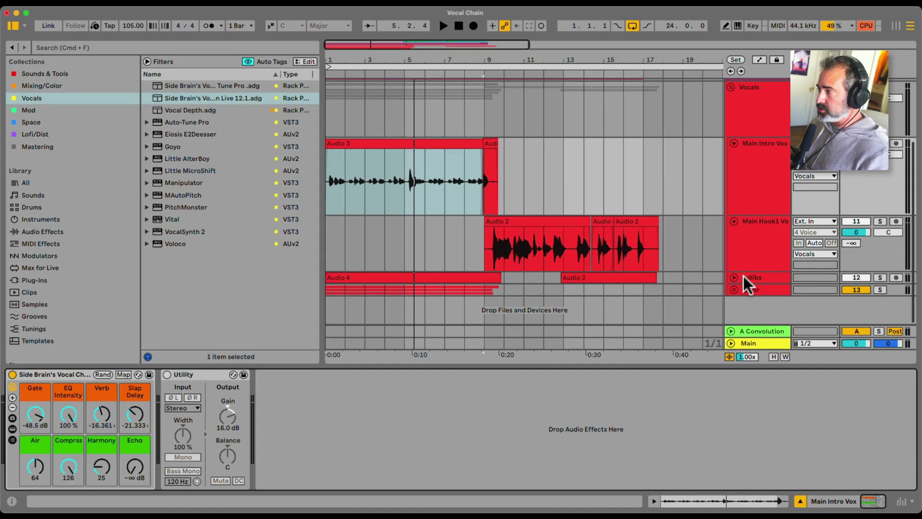
left_click(742, 276)
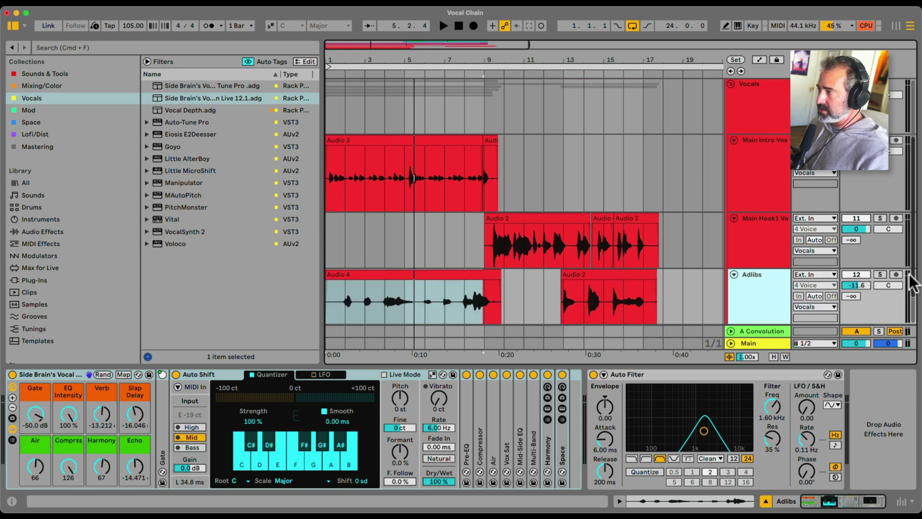
Step: Solo and audition the Adlibs Audio 4 clip, raising the track volume to -8.9 dB
left_click(880, 275)
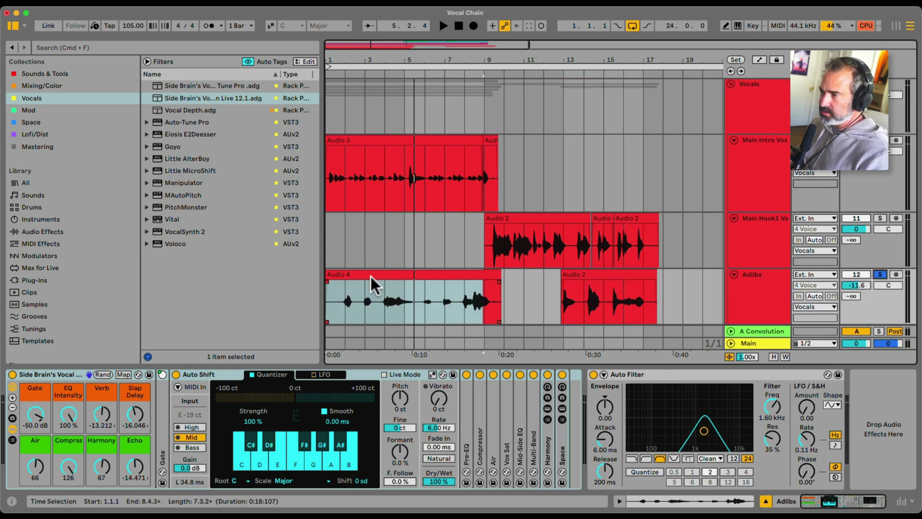
left_click(345, 302)
left_click(335, 422)
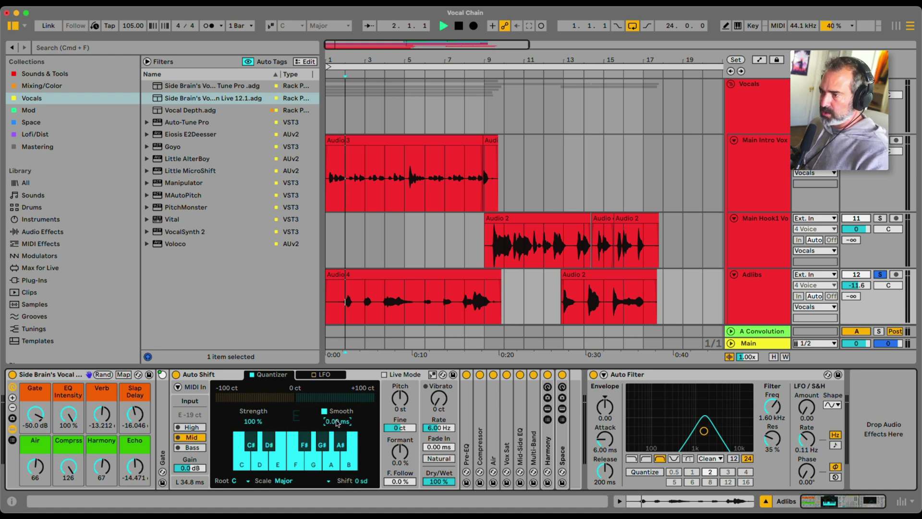
left_click_drag(856, 285, 858, 310)
key("space")
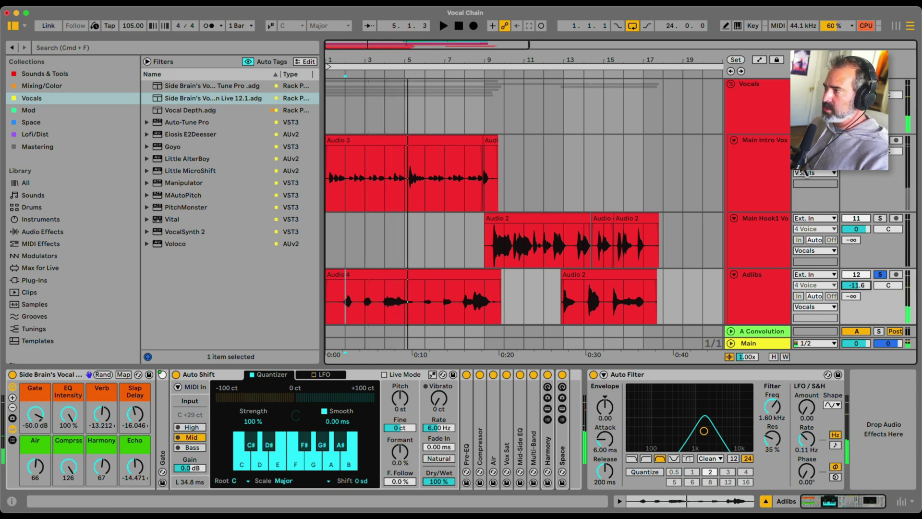
Step: Select Main Intro Vox and raise its rack's Harmony macro from 25 to 27
left_click(745, 235)
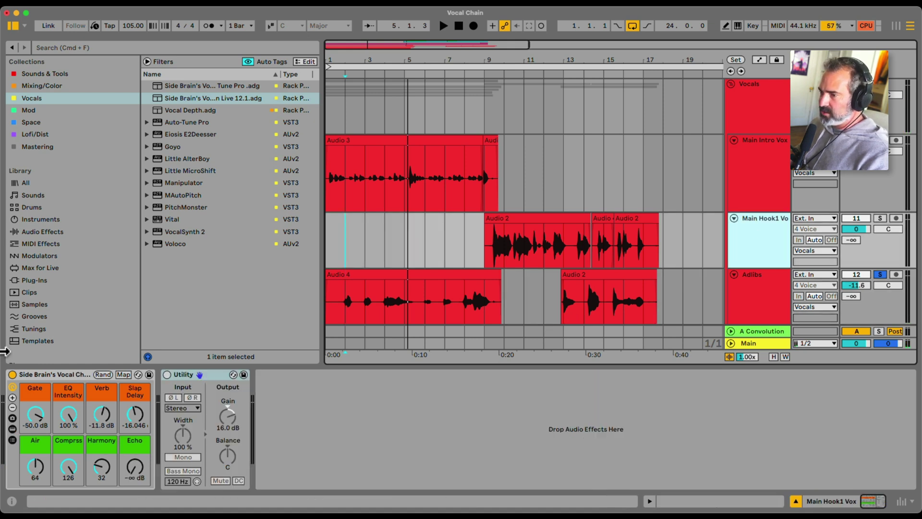
left_click(759, 186)
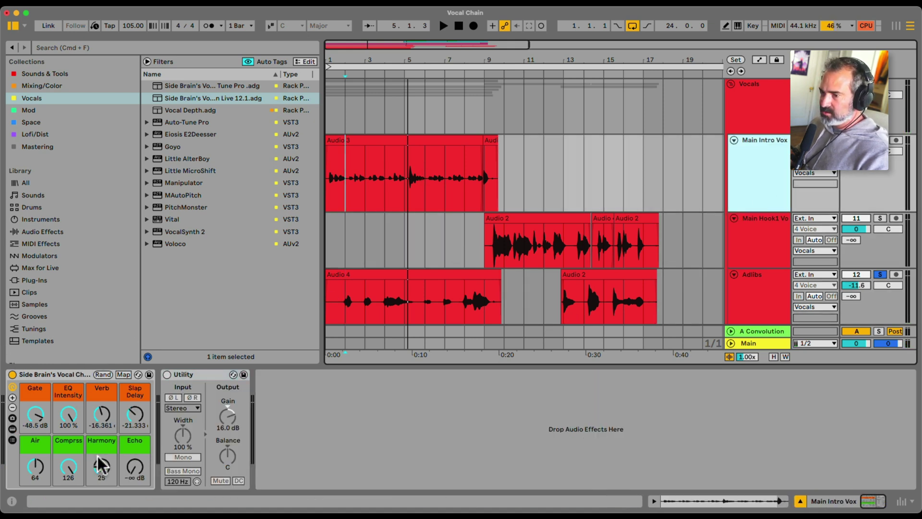
left_click_drag(102, 465, 101, 462)
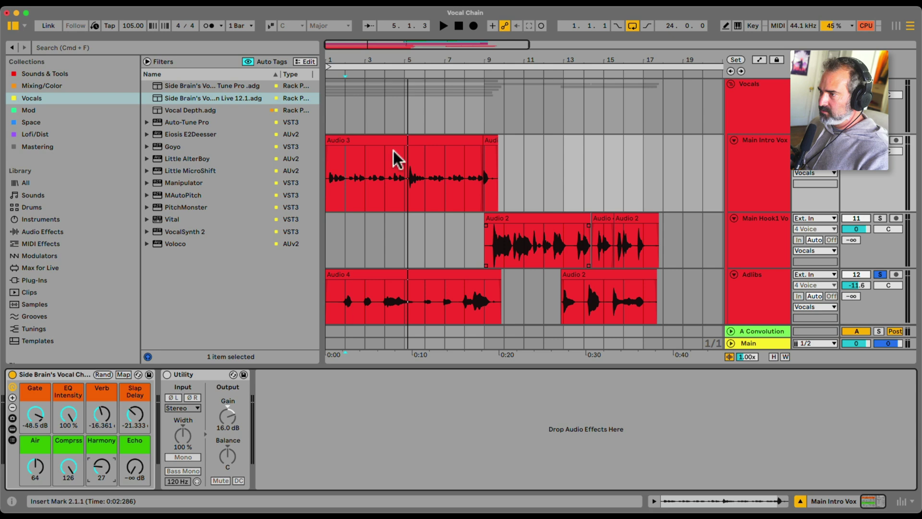